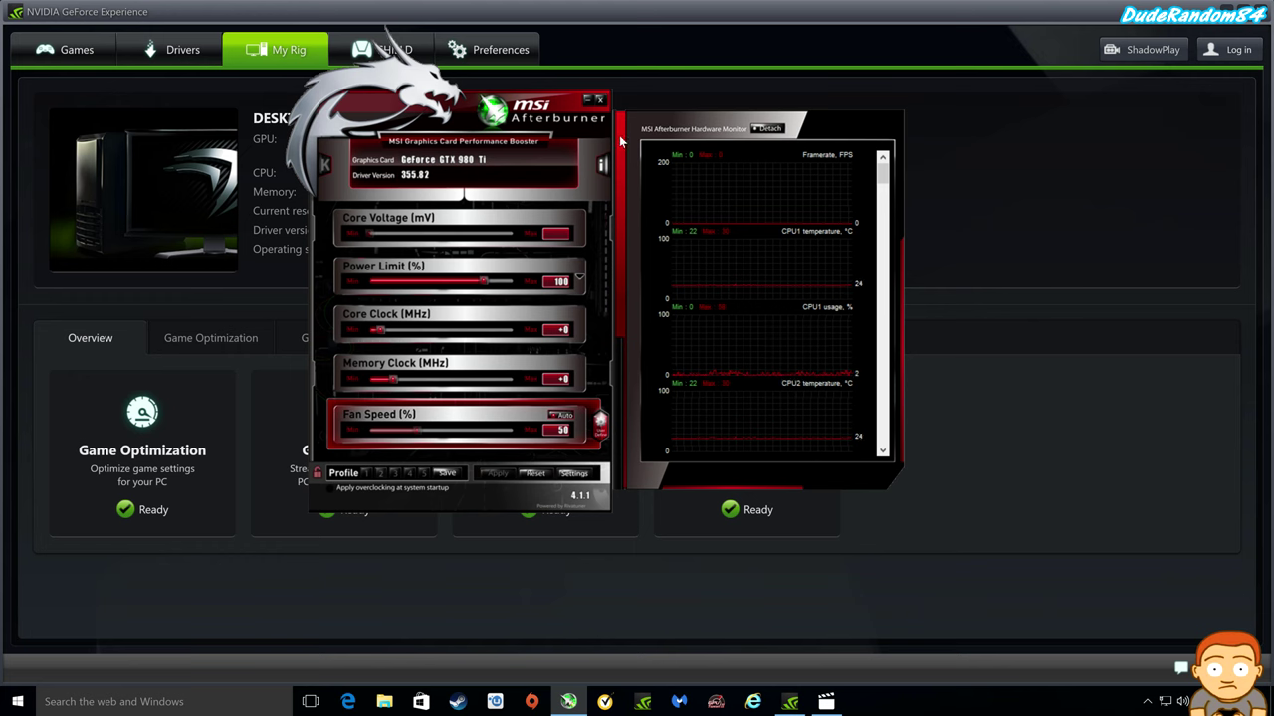
Open the MSI Afterburner properties and review the general, fan and hardware monitoring settings, including the CPU temperature graphs.
click(575, 474)
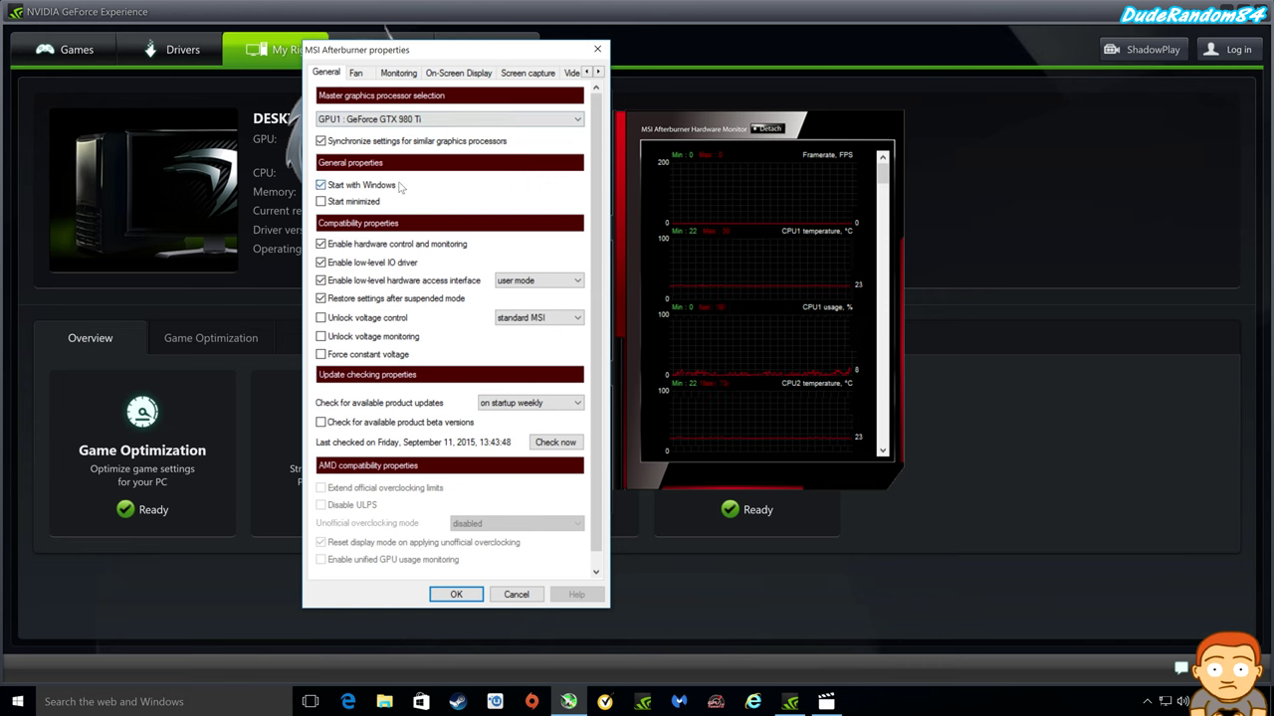
click(356, 73)
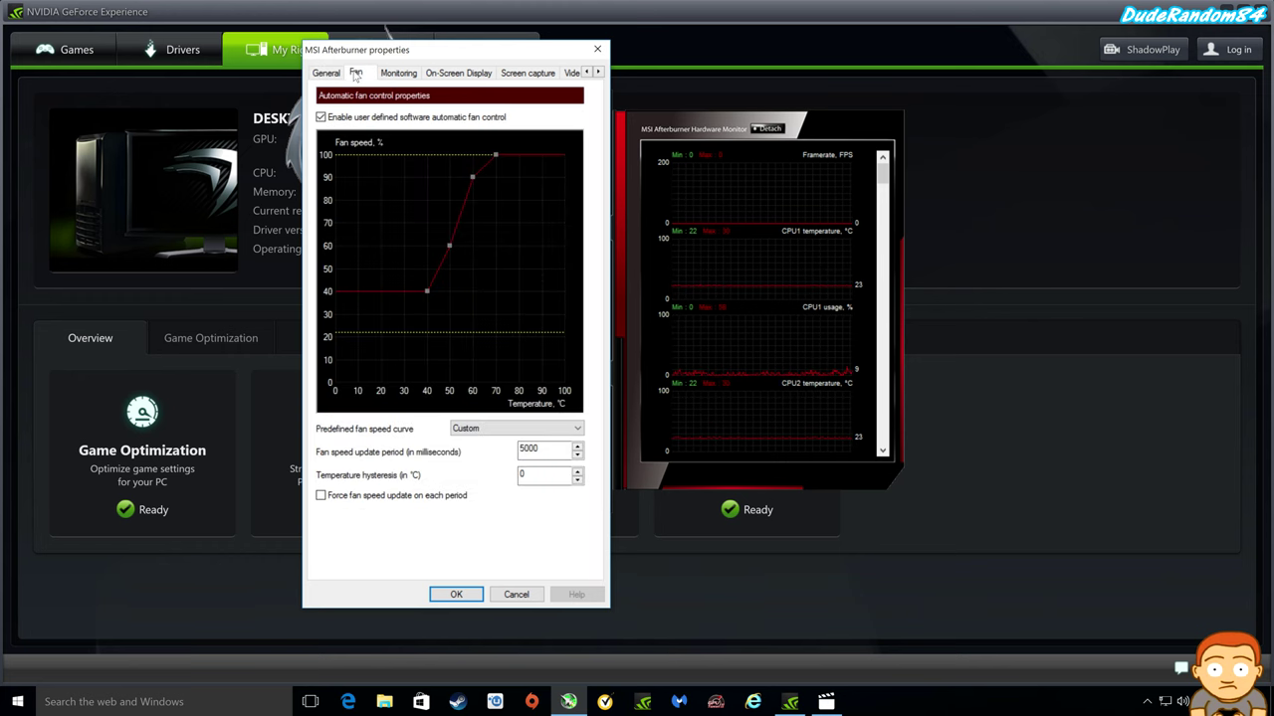
click(410, 75)
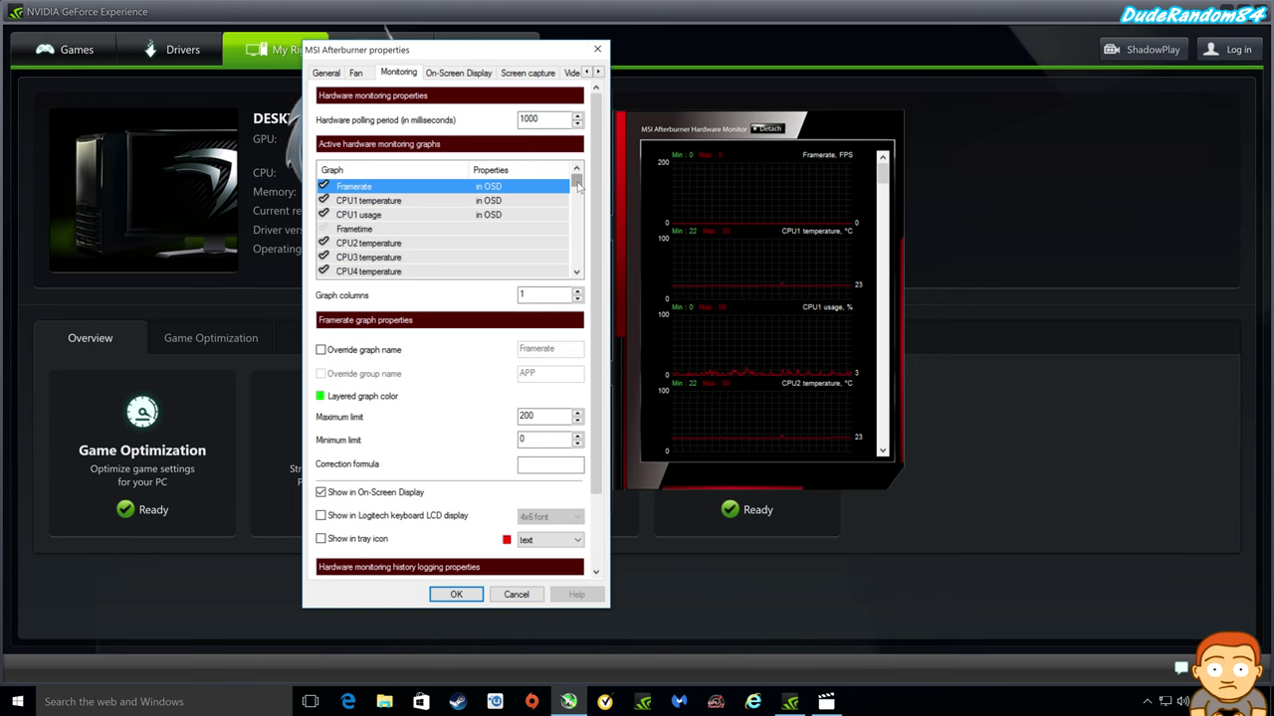
mouse_move(576, 186)
mouse_down()
mouse_move(575, 248)
mouse_move(577, 183)
mouse_up()
click(435, 242)
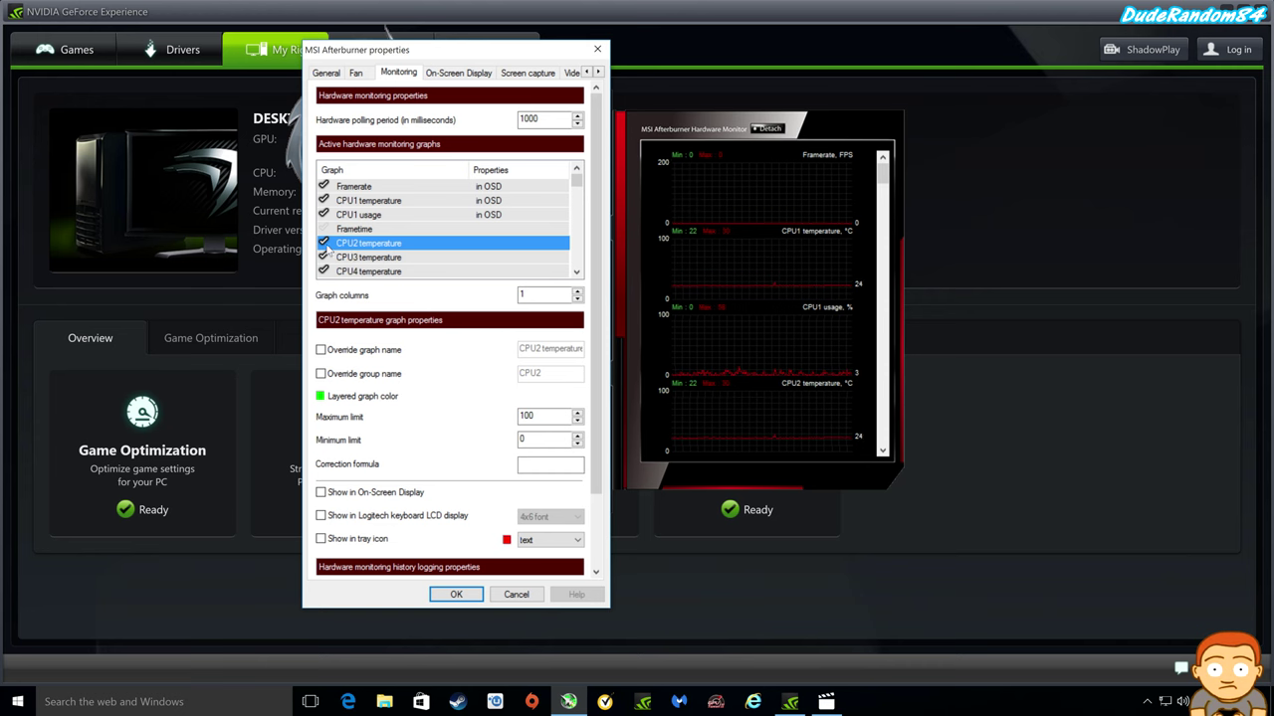
click(370, 258)
click(396, 272)
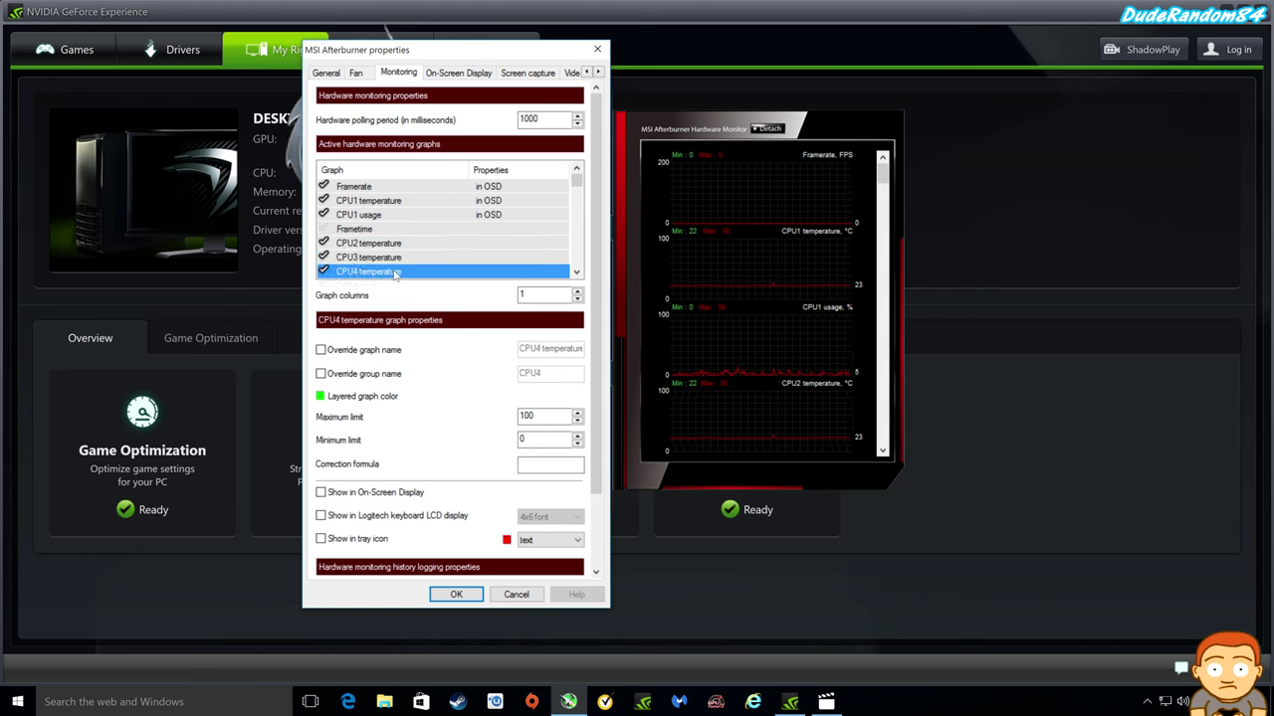
Try showing the CPU2 temperature graph in the On-Screen Display, and turn the option off again.
click(397, 248)
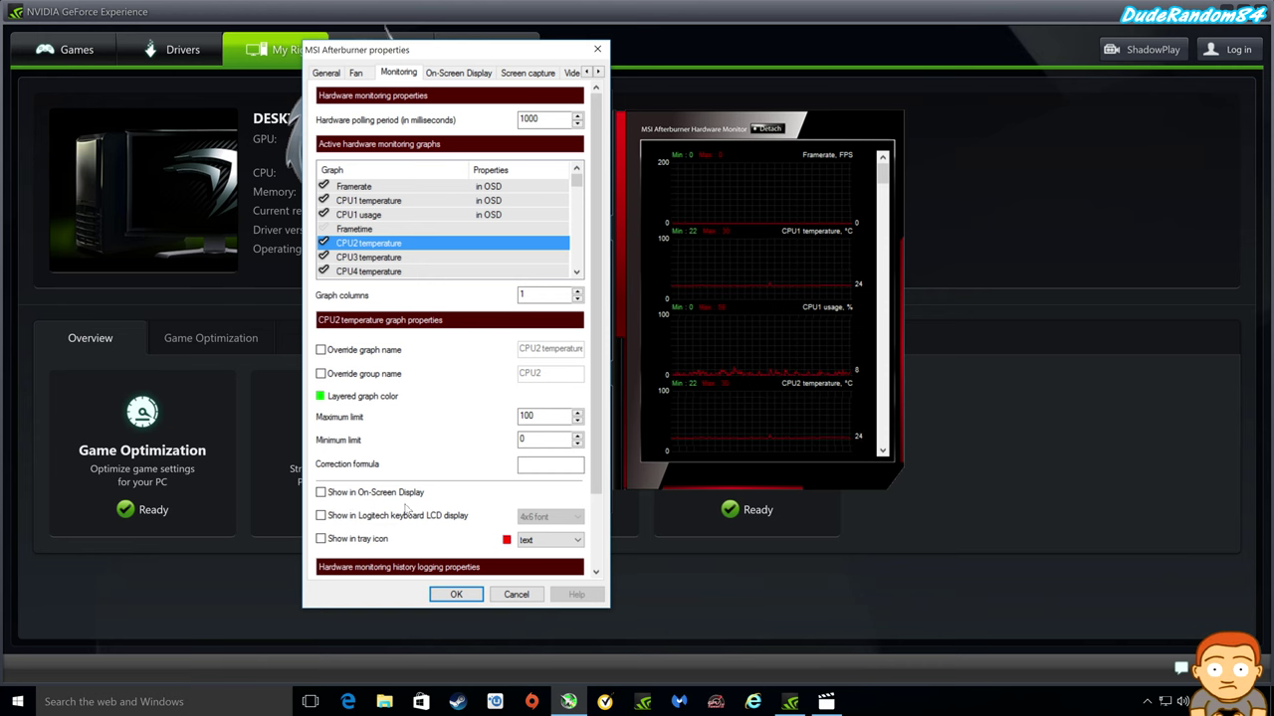
click(320, 493)
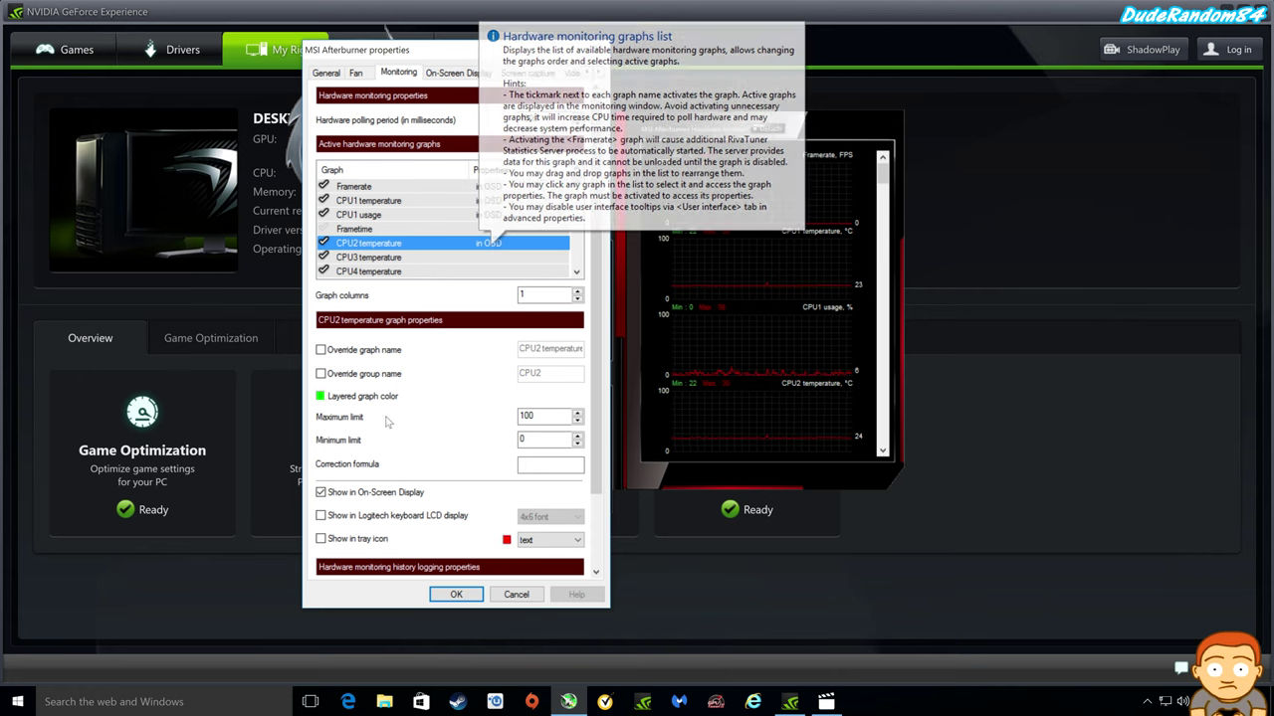
click(323, 494)
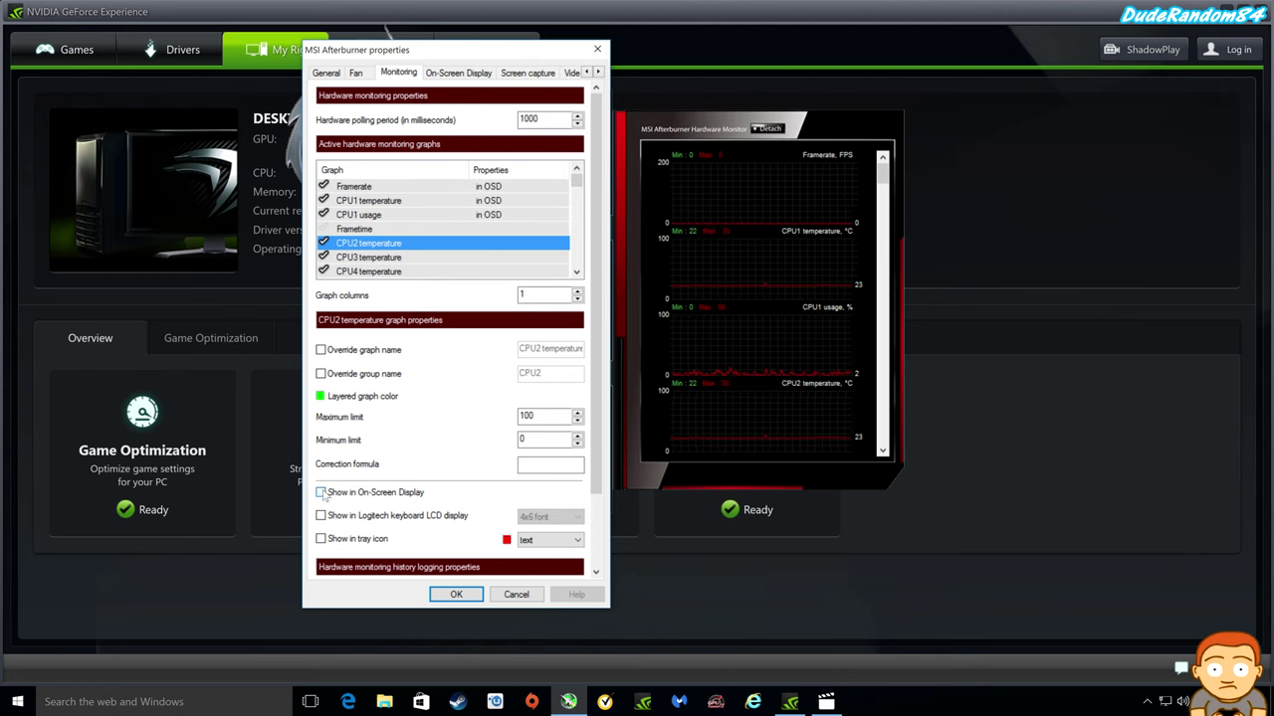
click(323, 493)
click(323, 494)
Compare the statistics overlay in the Films & TV game clip with the framerate, CPU and GPU entries in the monitoring graph list.
click(826, 702)
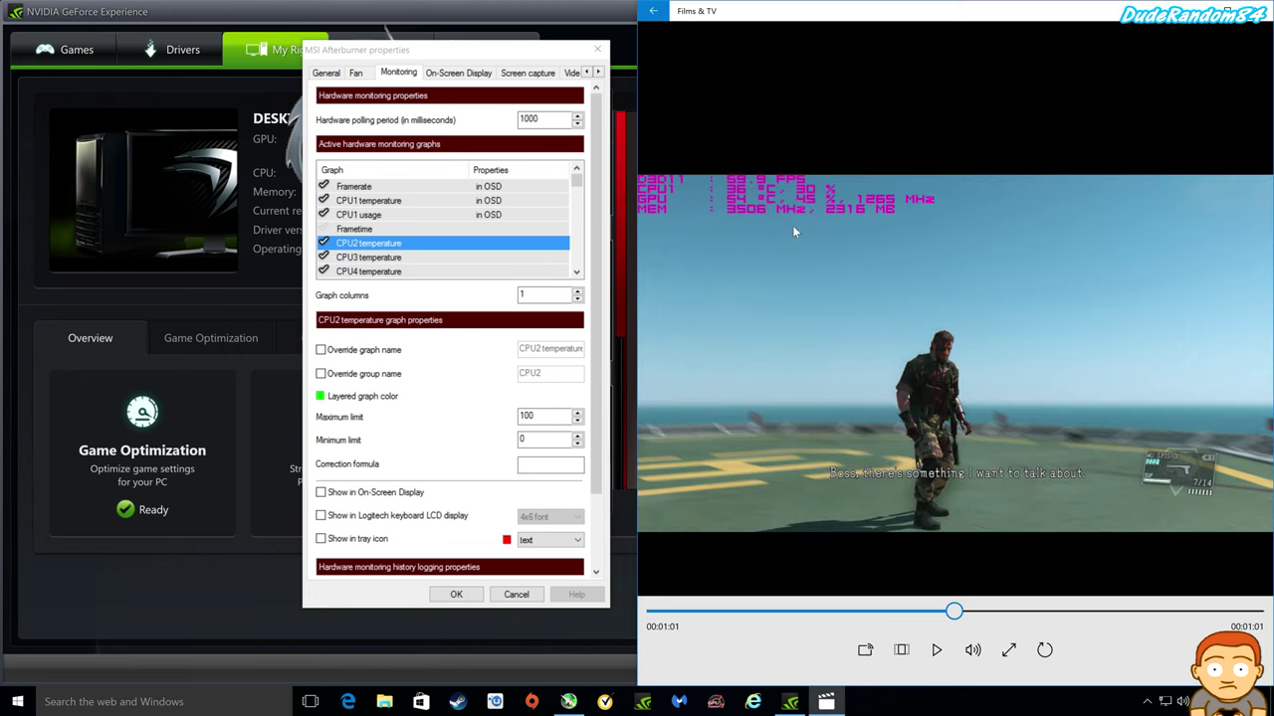
click(354, 187)
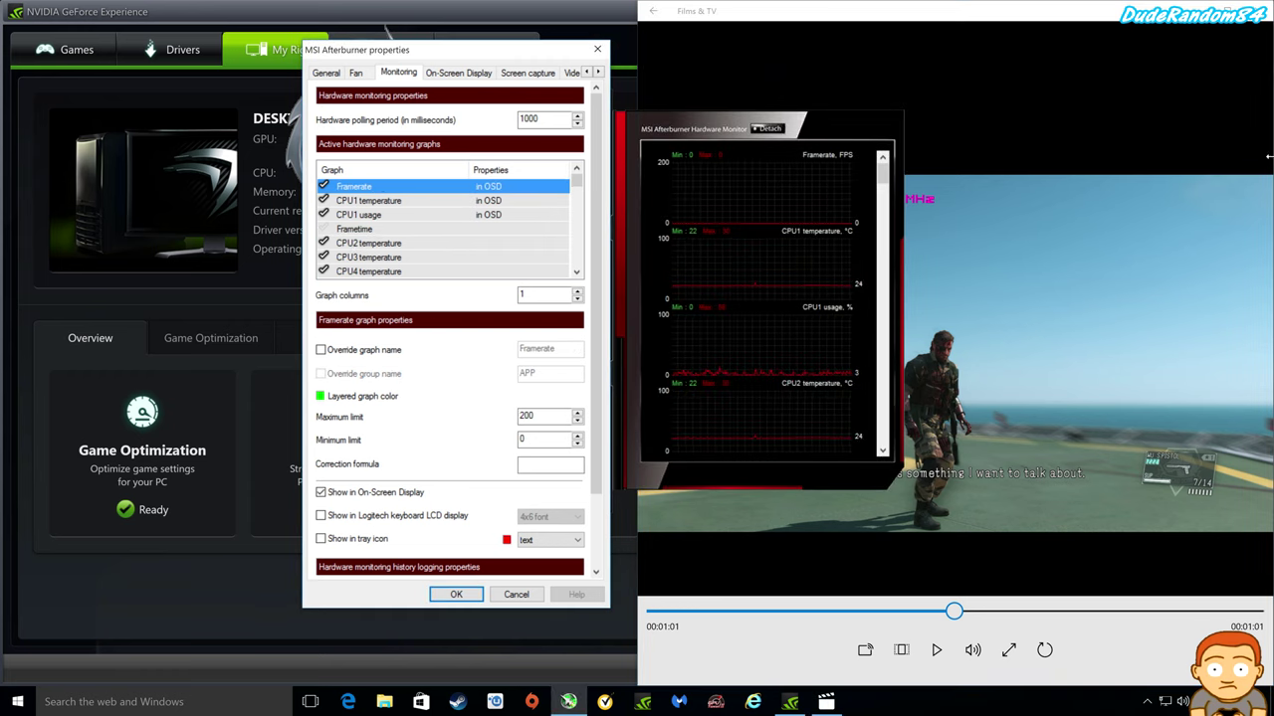
click(1114, 199)
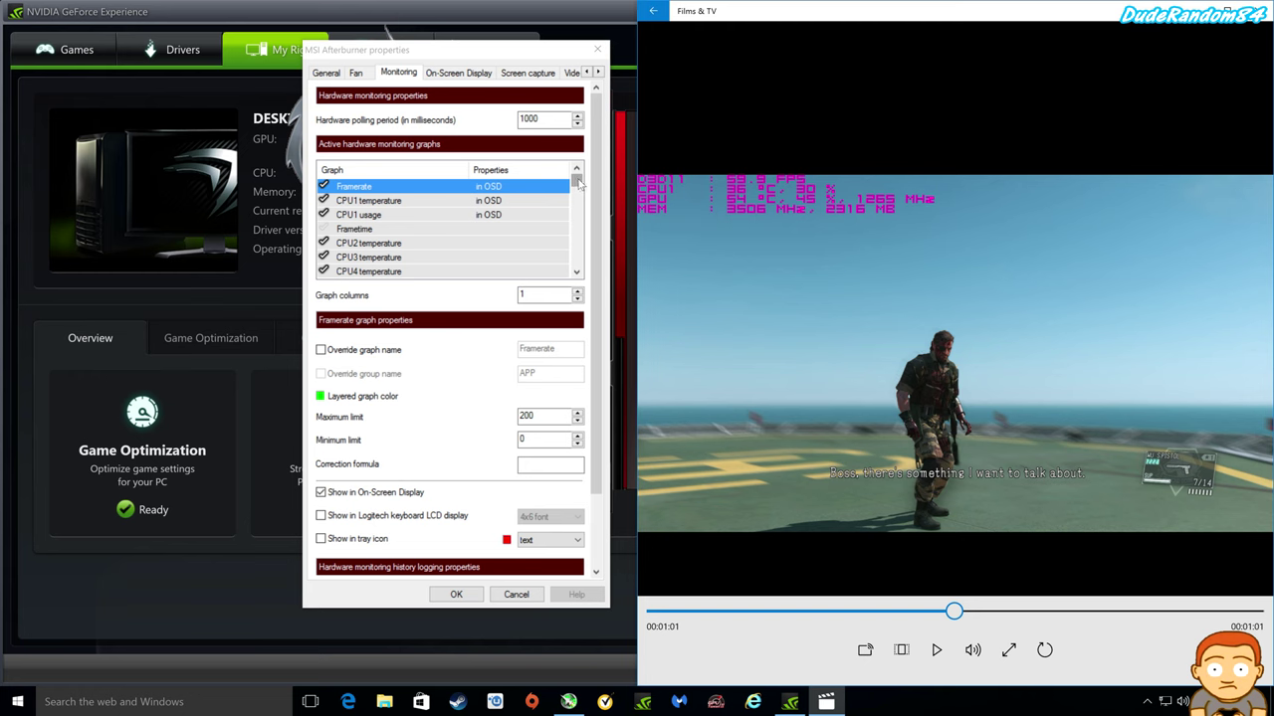
drag(578, 182, 569, 246)
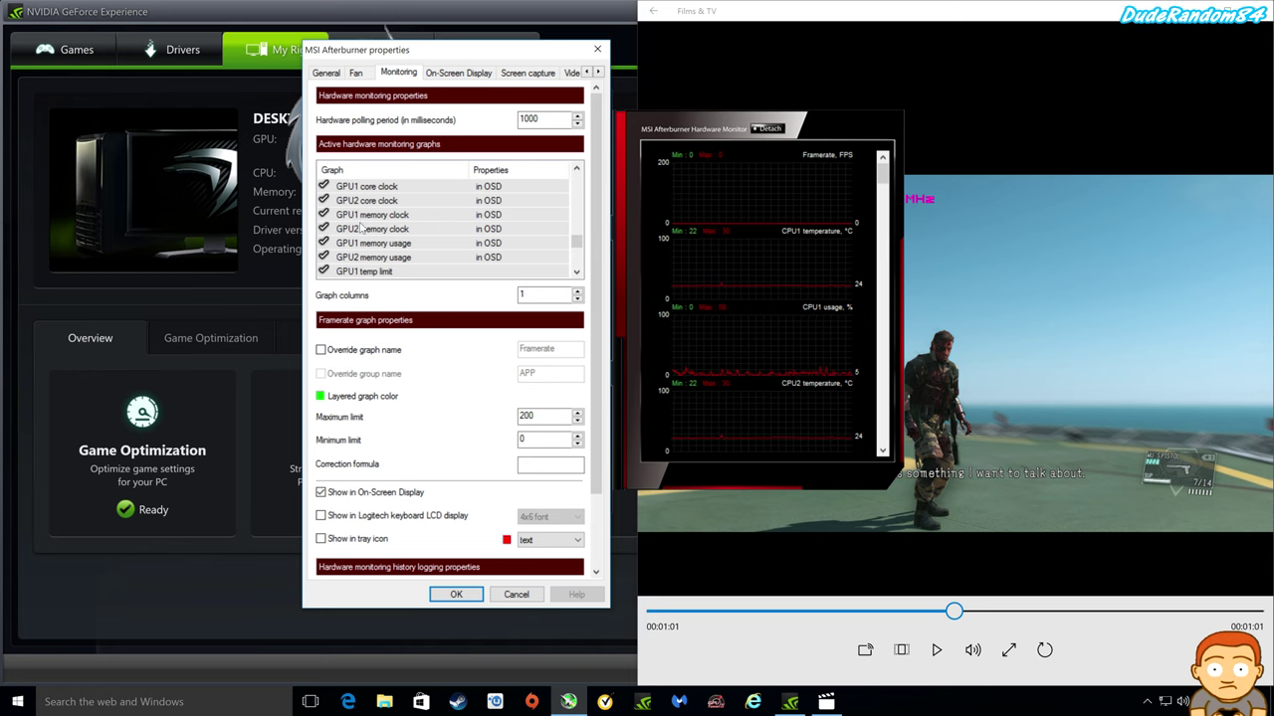
scroll(355, 231, up, 5)
drag(354, 186, 578, 179)
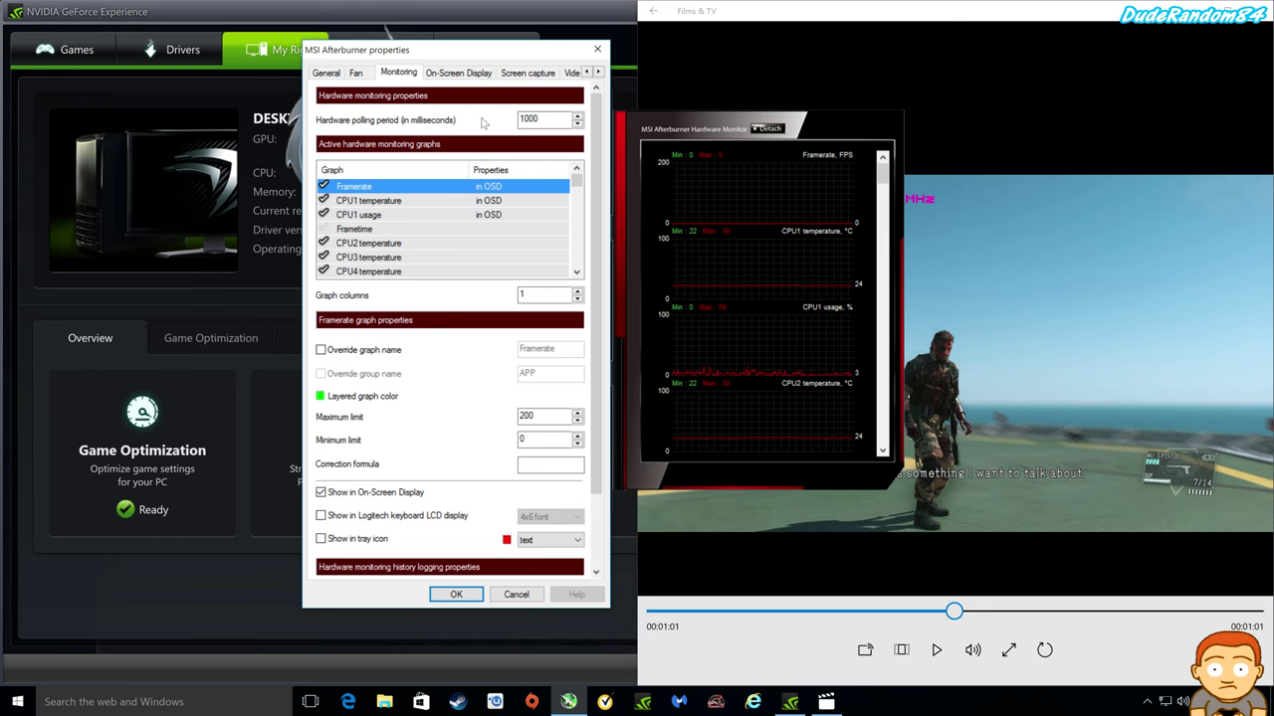
Review the On-Screen Display, screen capture, video capture, profile and user interface settings with the available skins, and accept the properties.
click(458, 76)
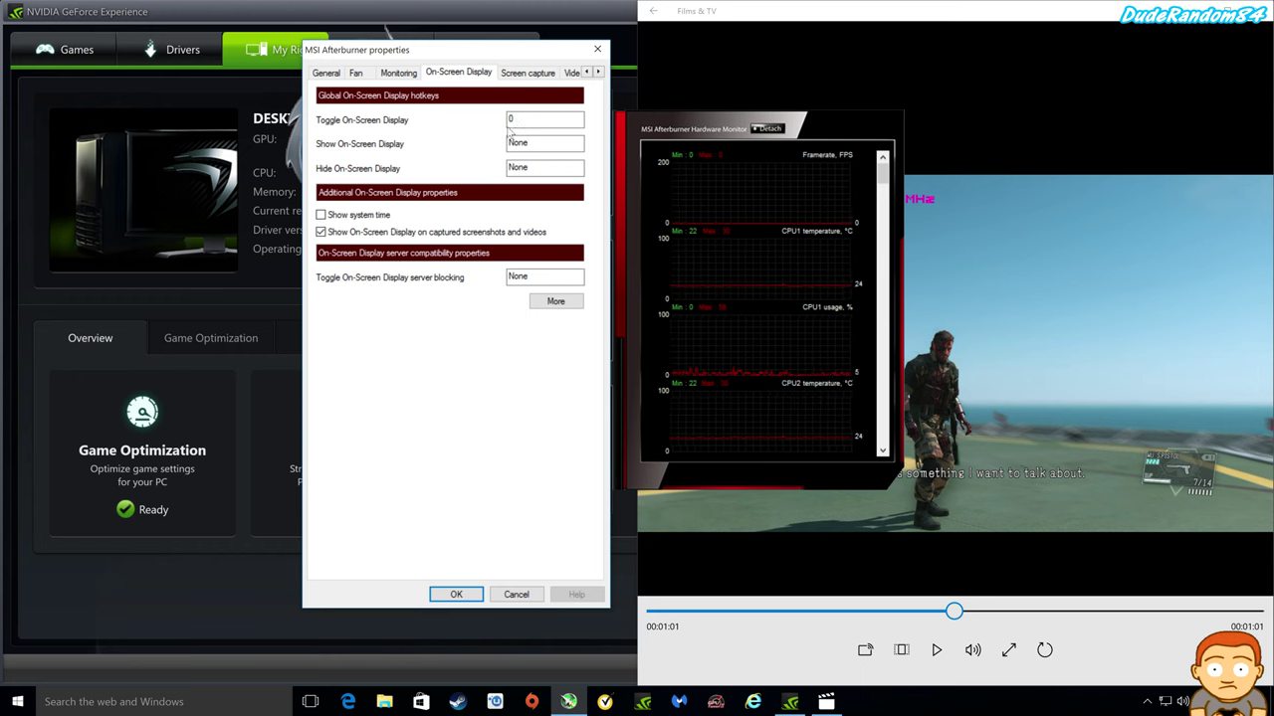
click(528, 73)
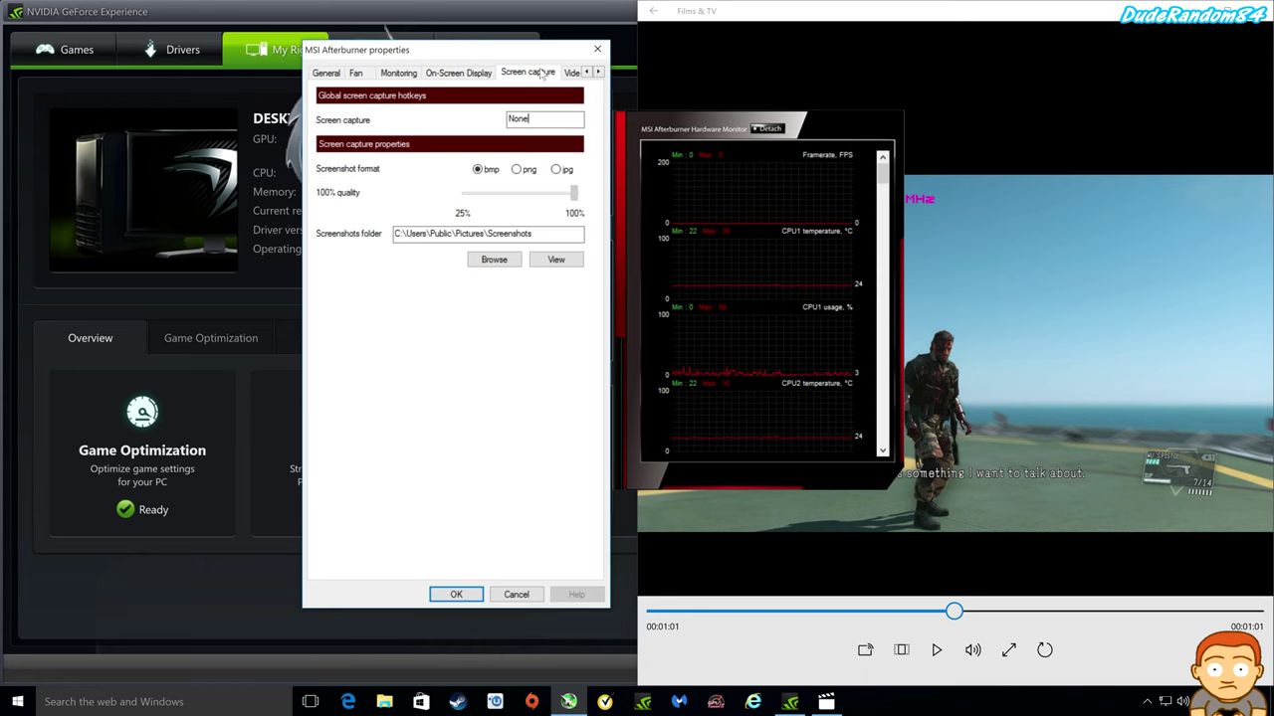
click(573, 74)
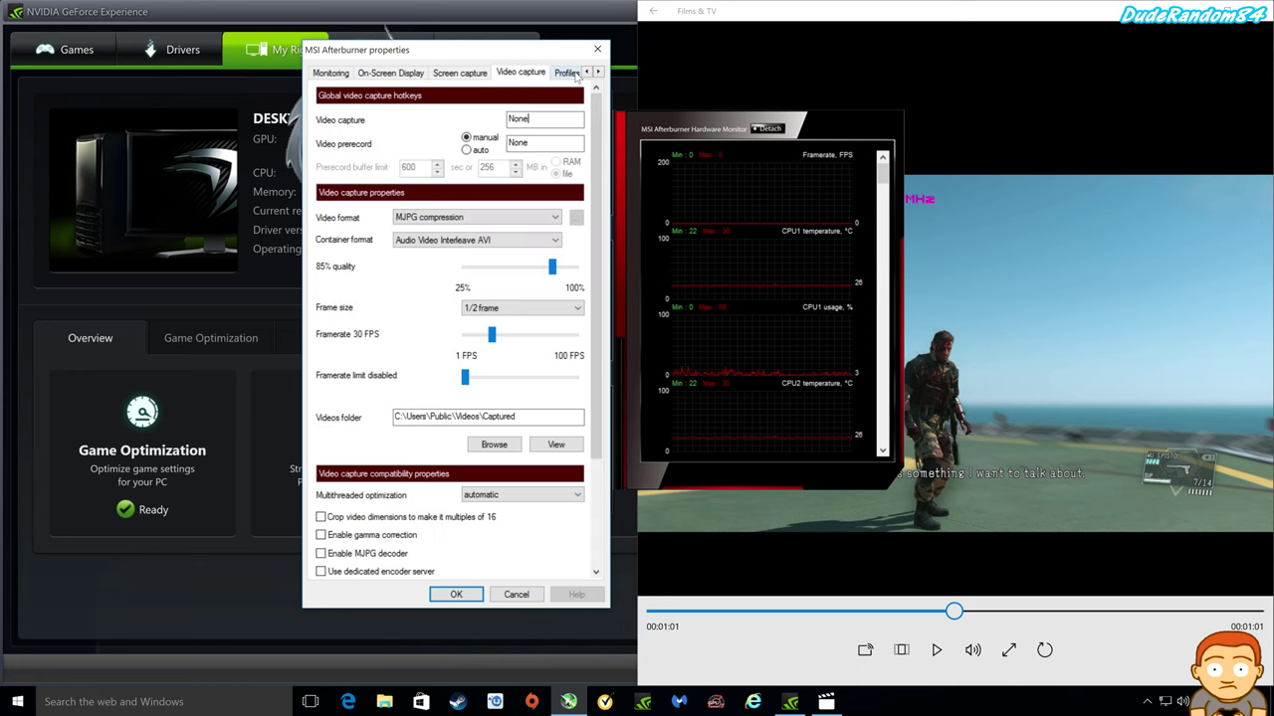
click(568, 76)
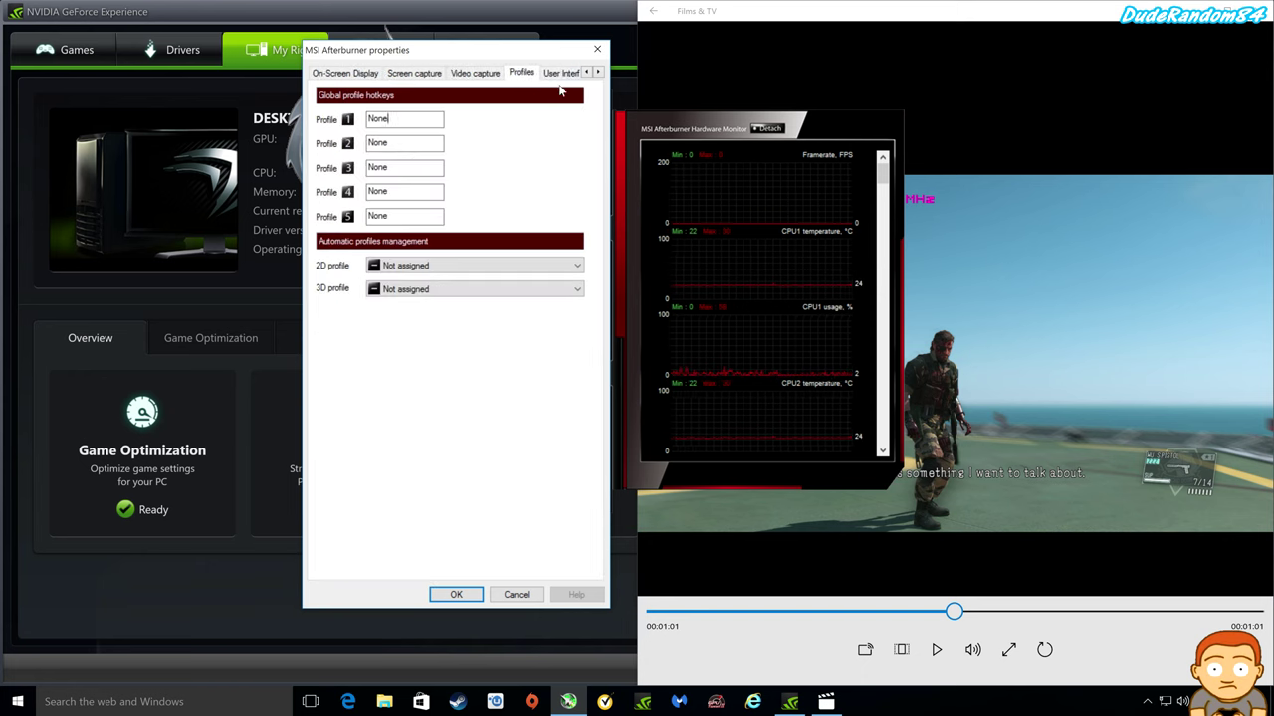
click(564, 76)
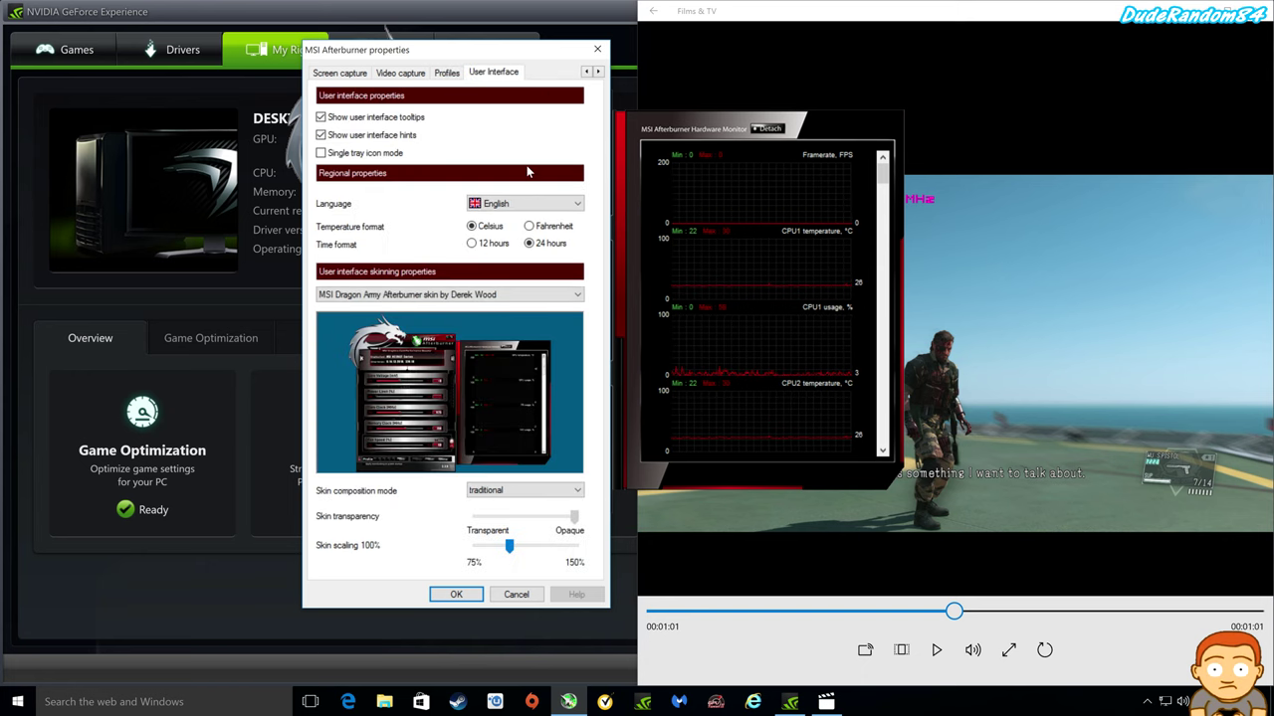
click(577, 298)
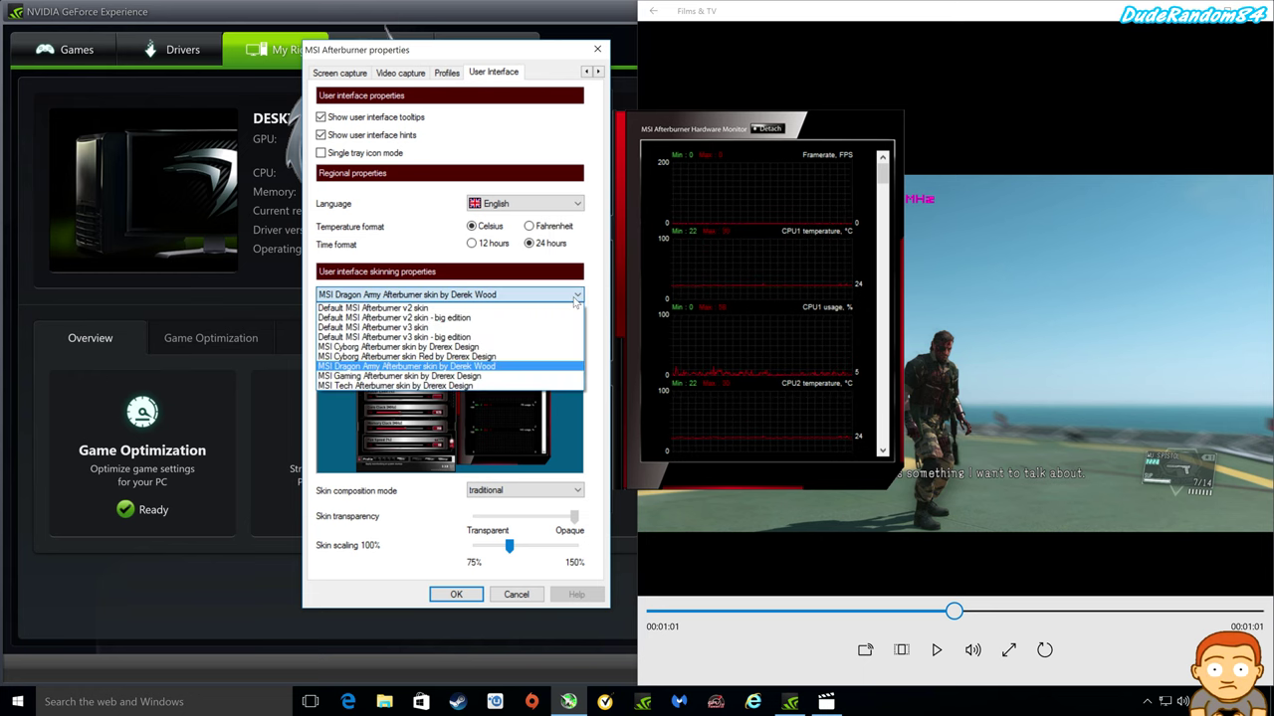
click(598, 299)
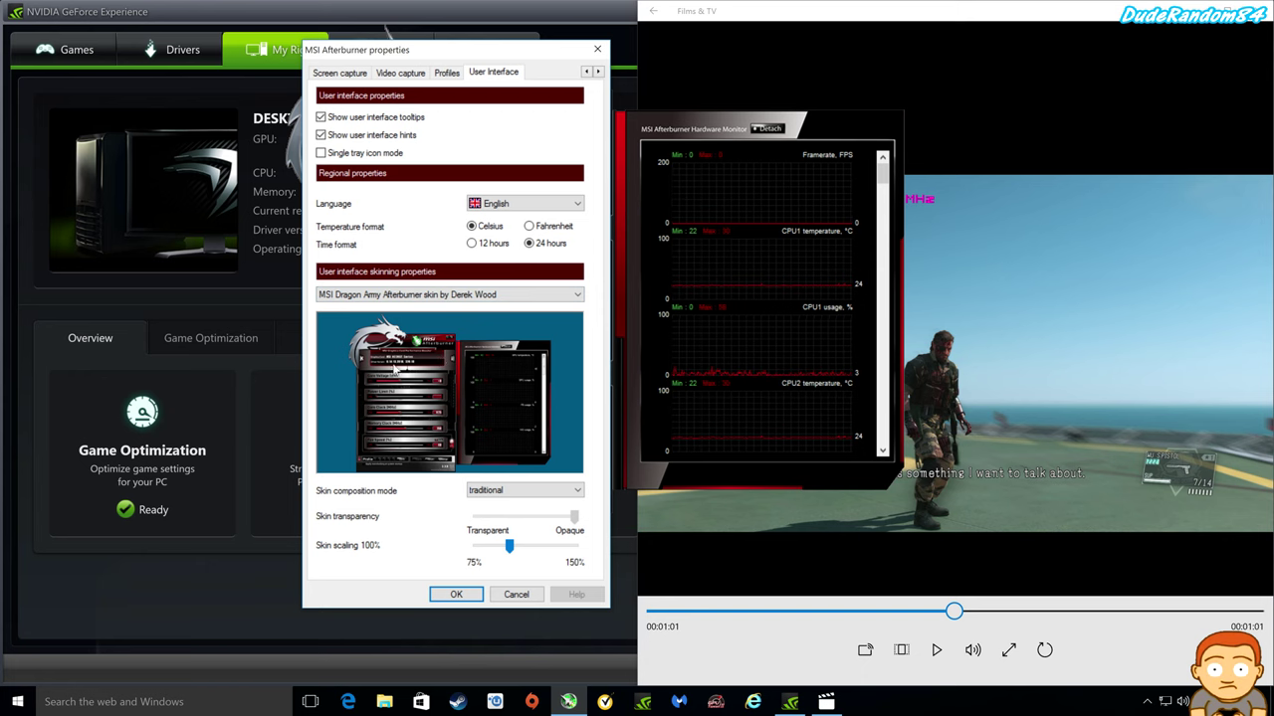
click(456, 594)
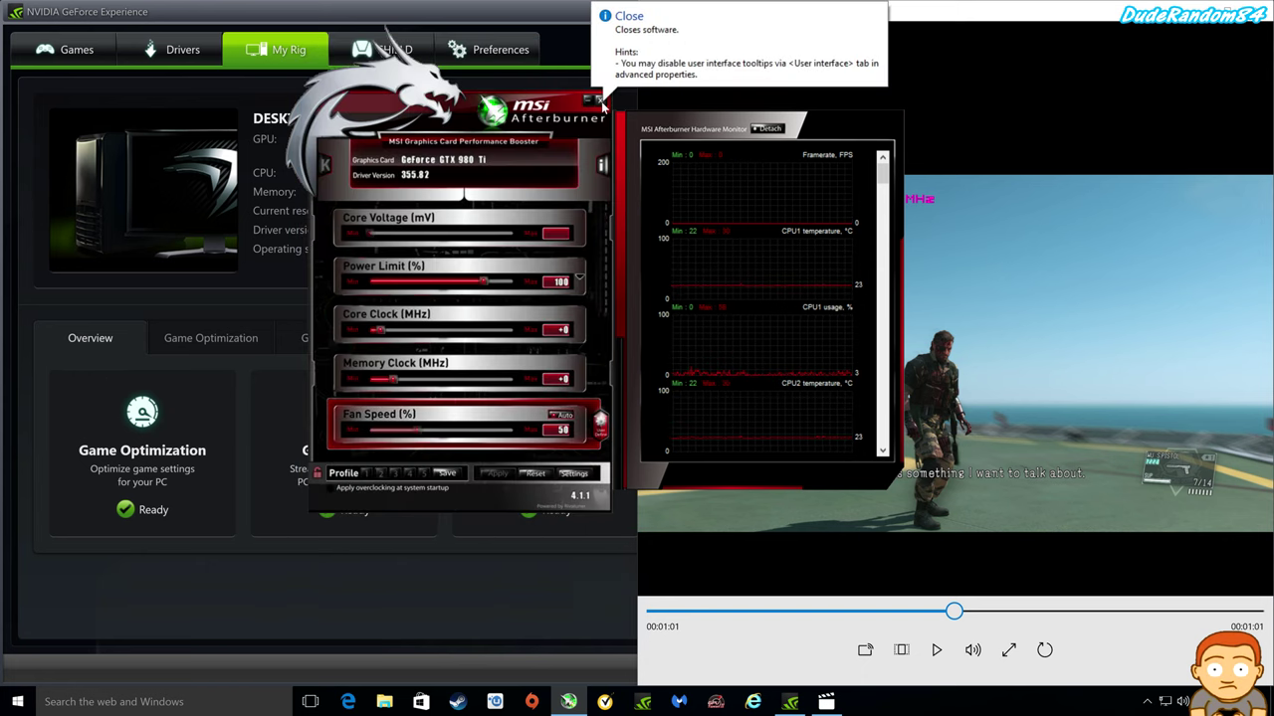
Close MSI Afterburner, check the hidden notification icons, and start MSI Afterburner again.
click(603, 103)
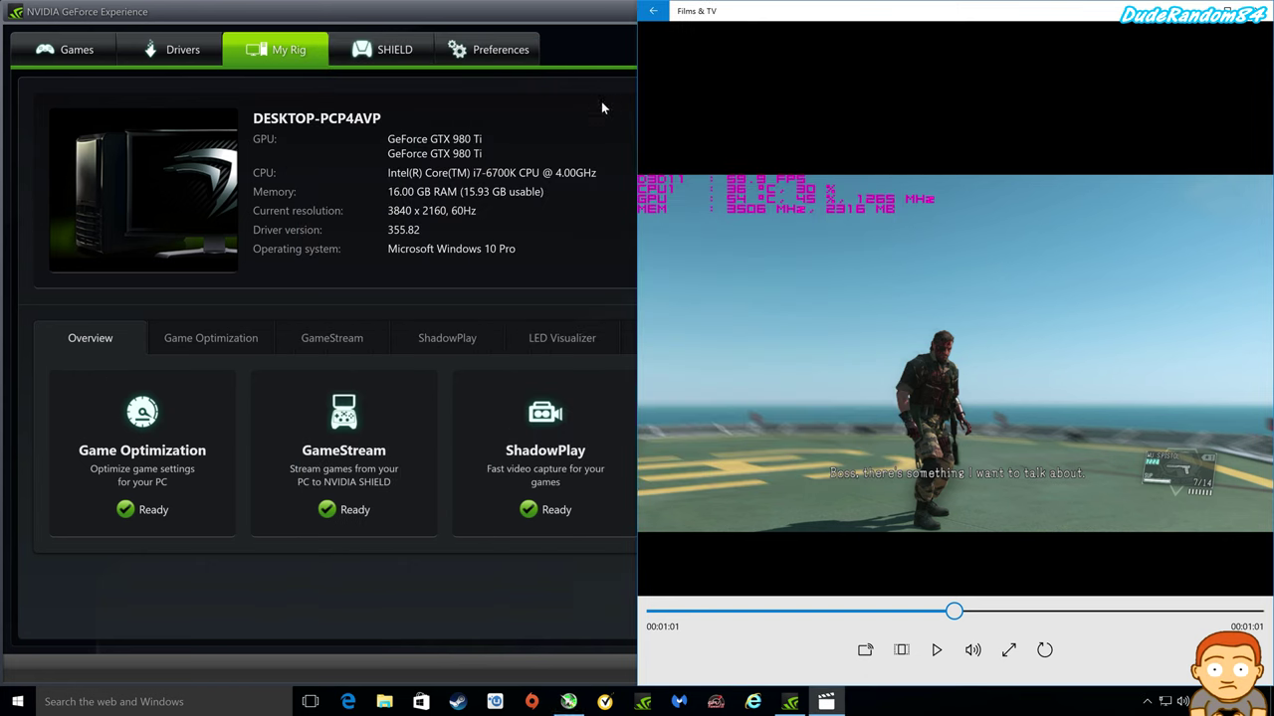
click(1148, 701)
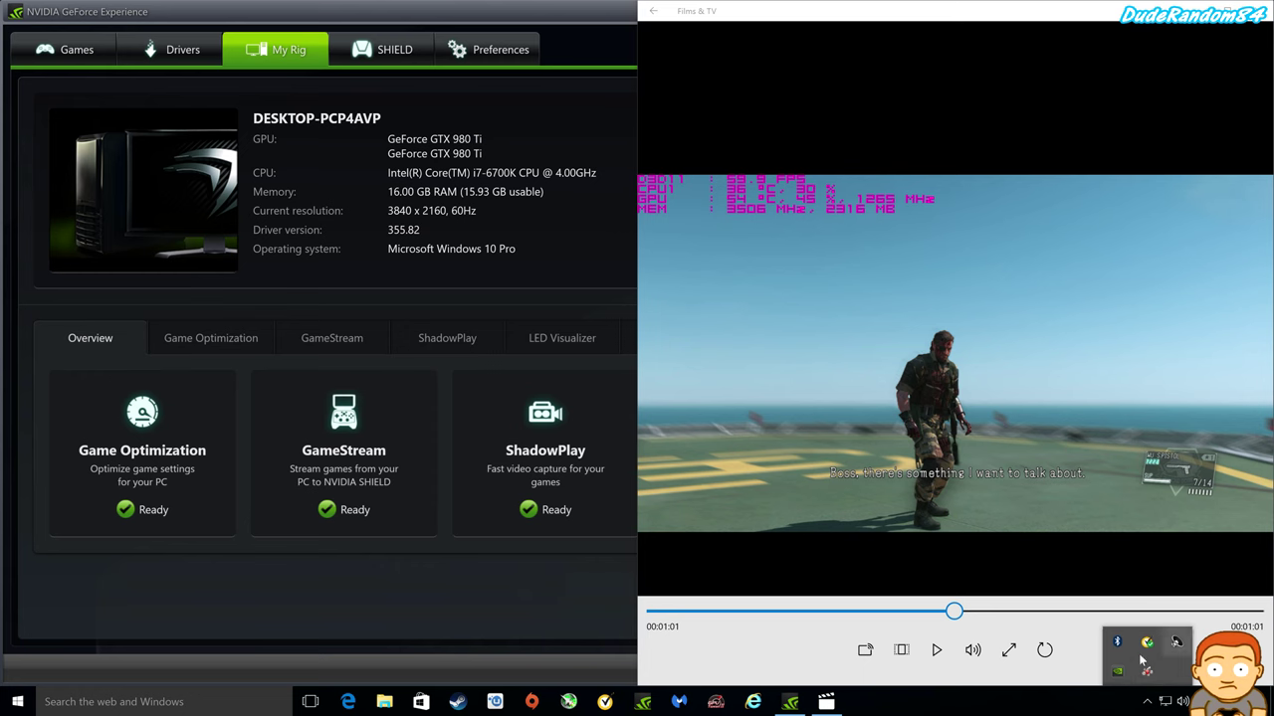
click(676, 703)
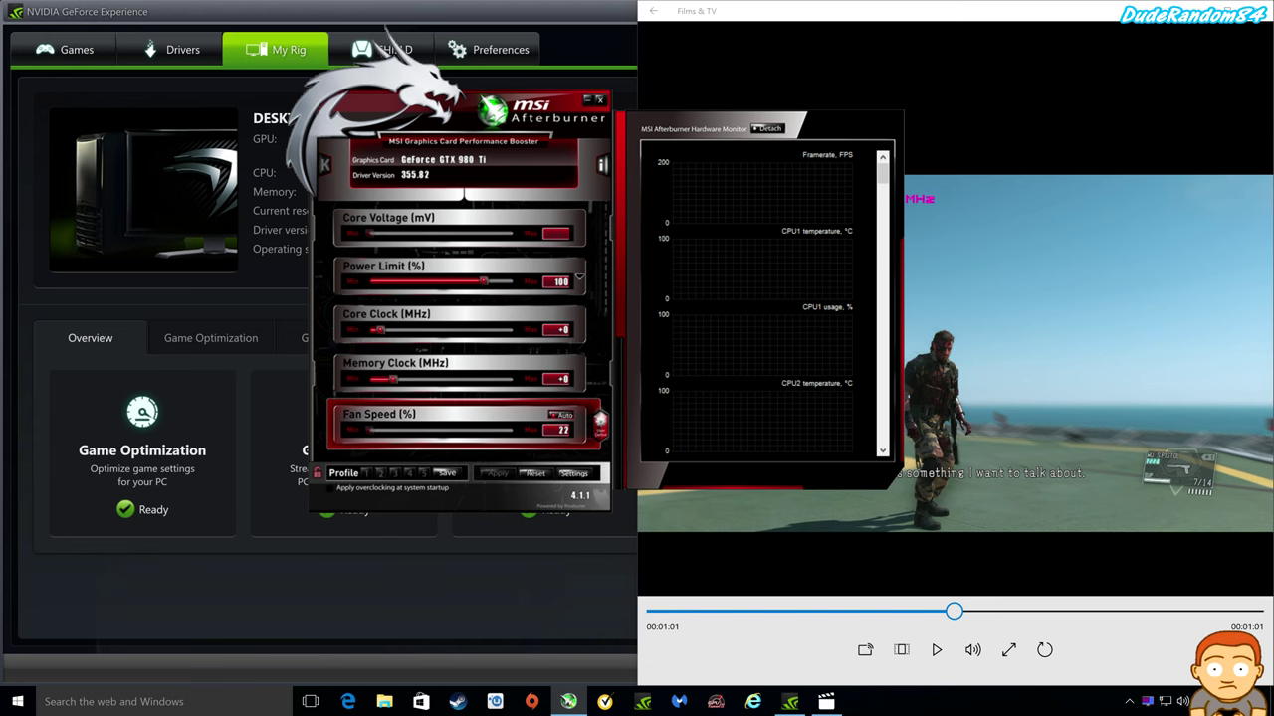
Switch to RivaTuner Statistics Server, turn on Show On-Screen Display, and look over its general and user interface properties.
click(1151, 708)
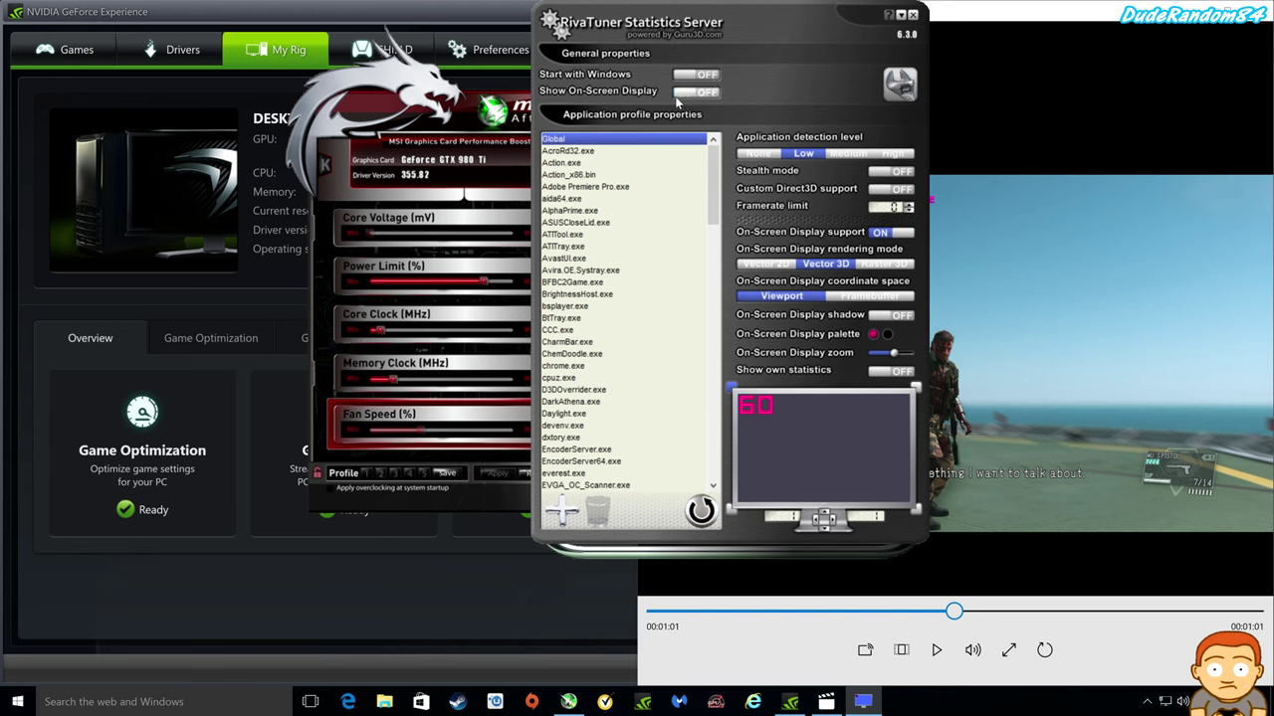
click(702, 94)
click(684, 92)
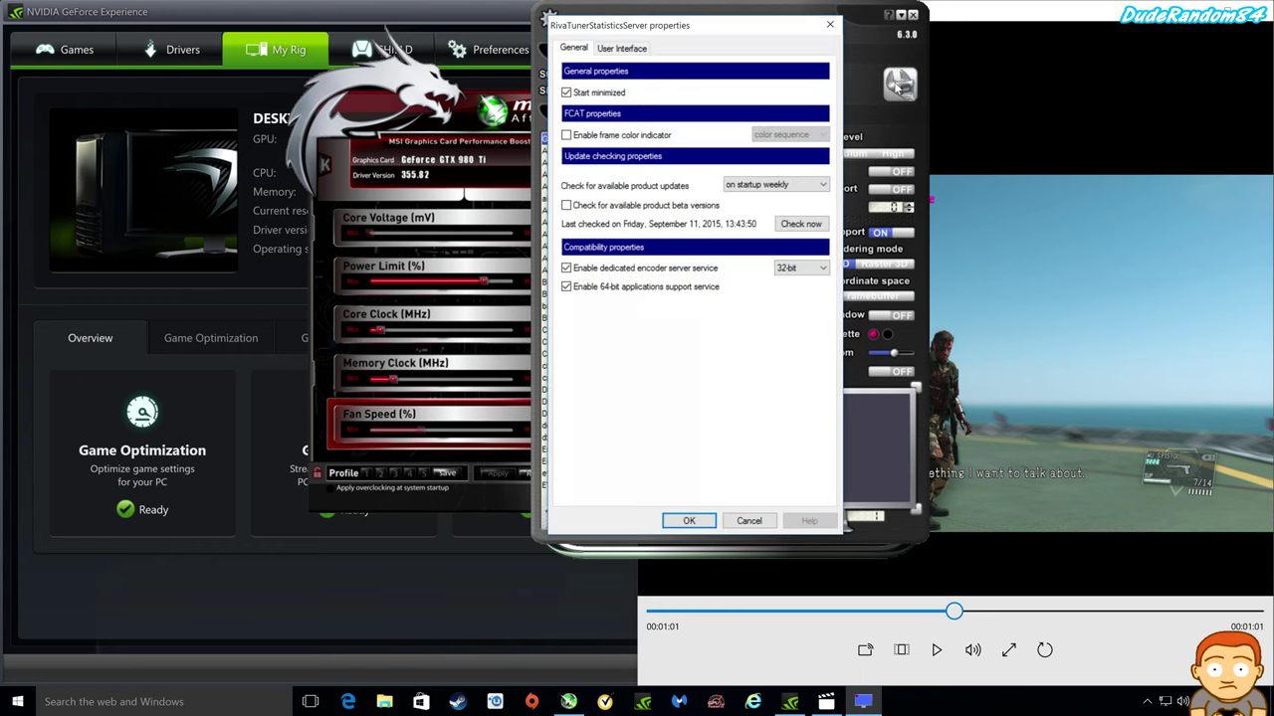
click(622, 47)
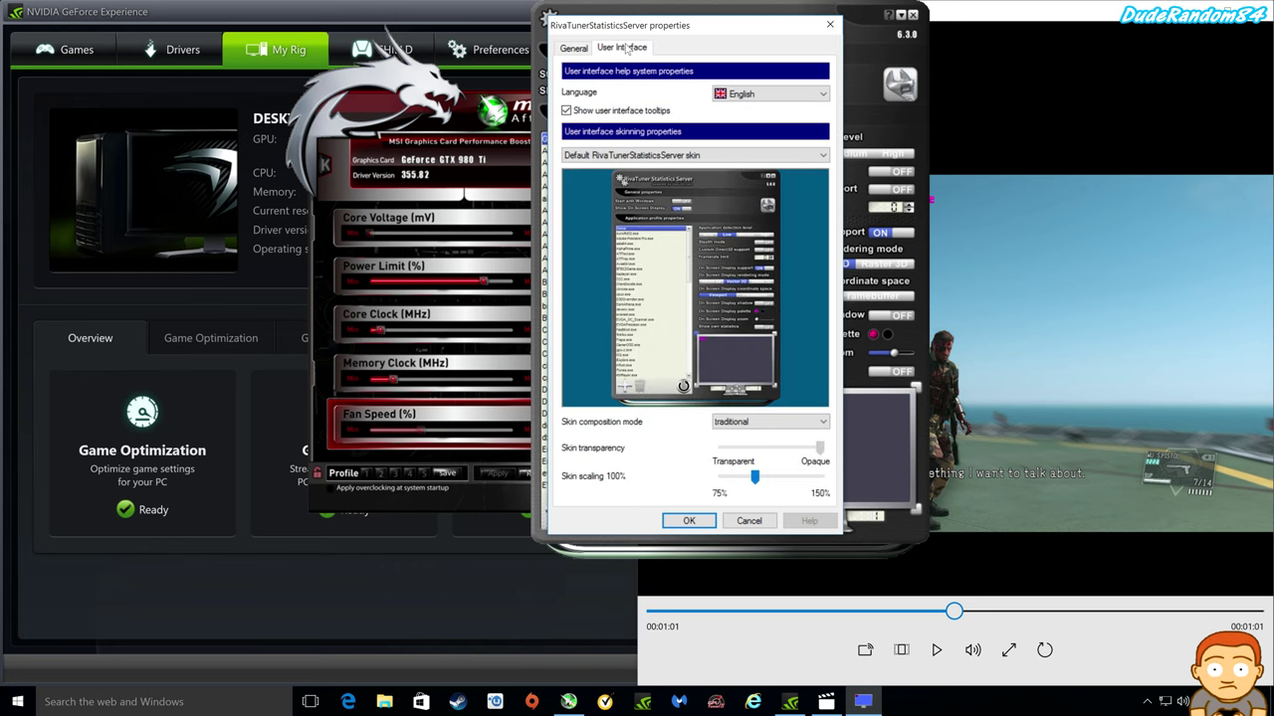
click(830, 25)
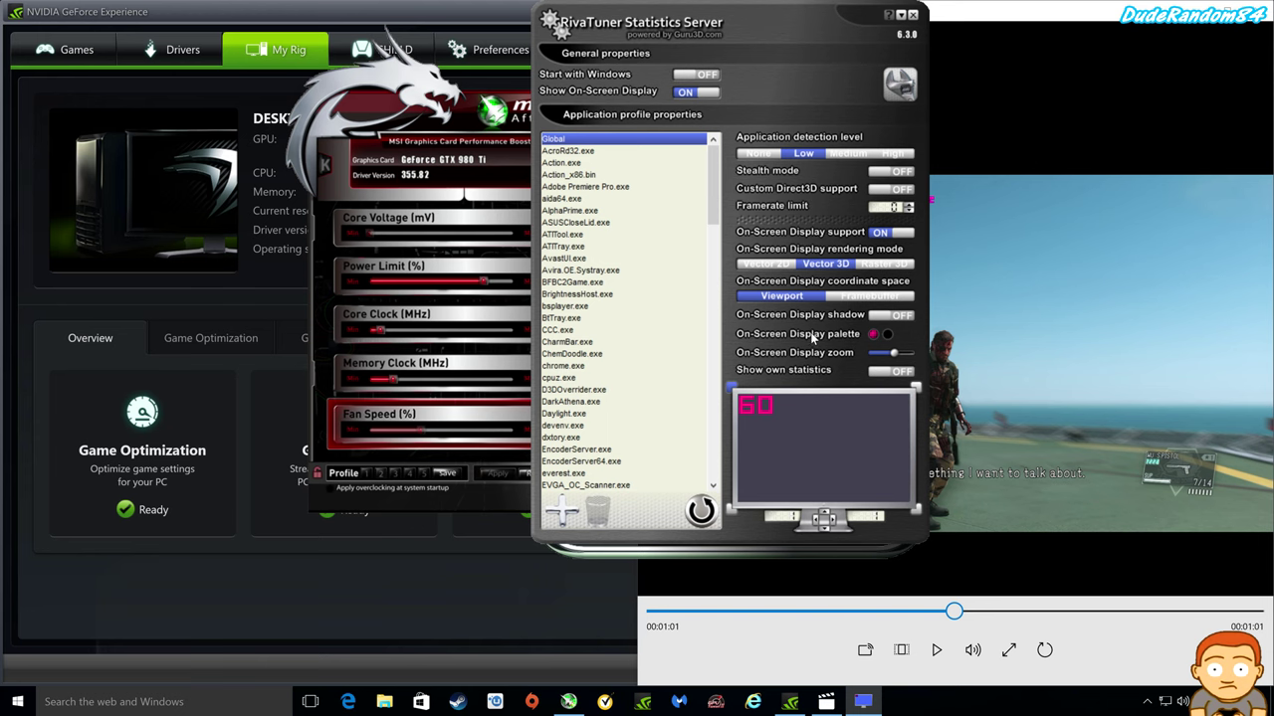
Try the Vector 2D rendering mode and each corner position for the overlay, returning to Vector 3D and the upper-left corner.
click(765, 264)
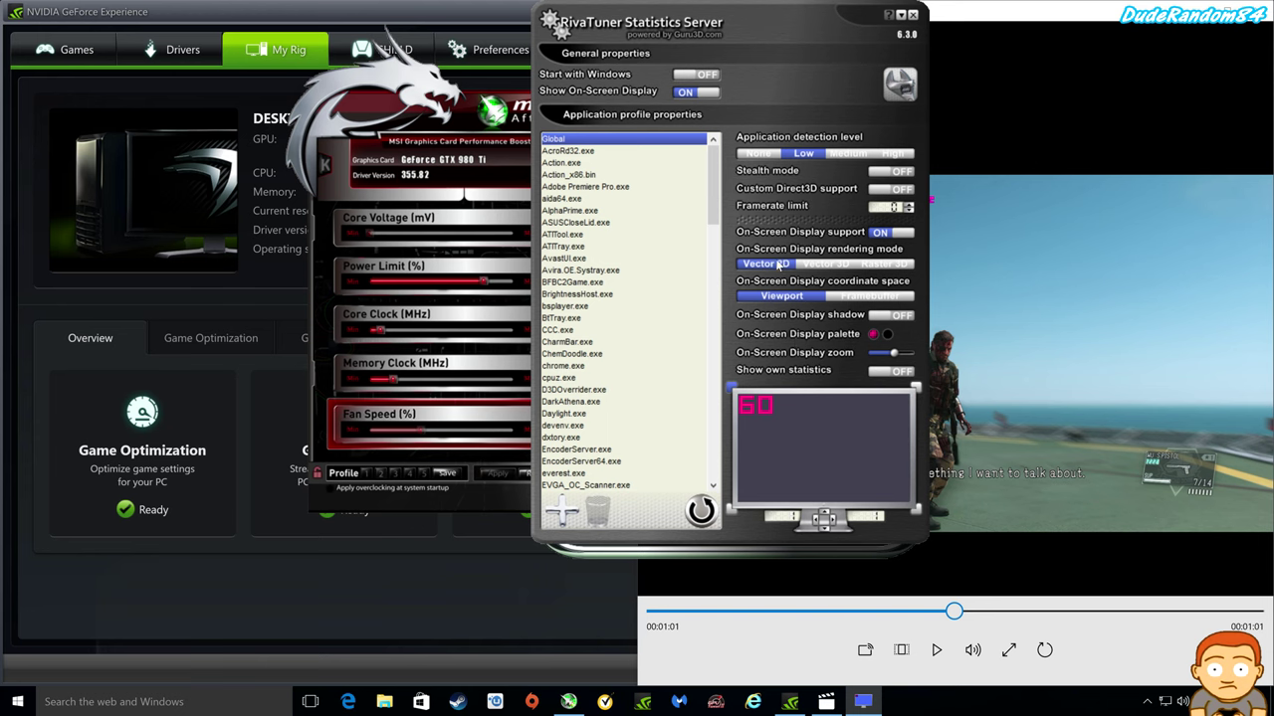
click(834, 269)
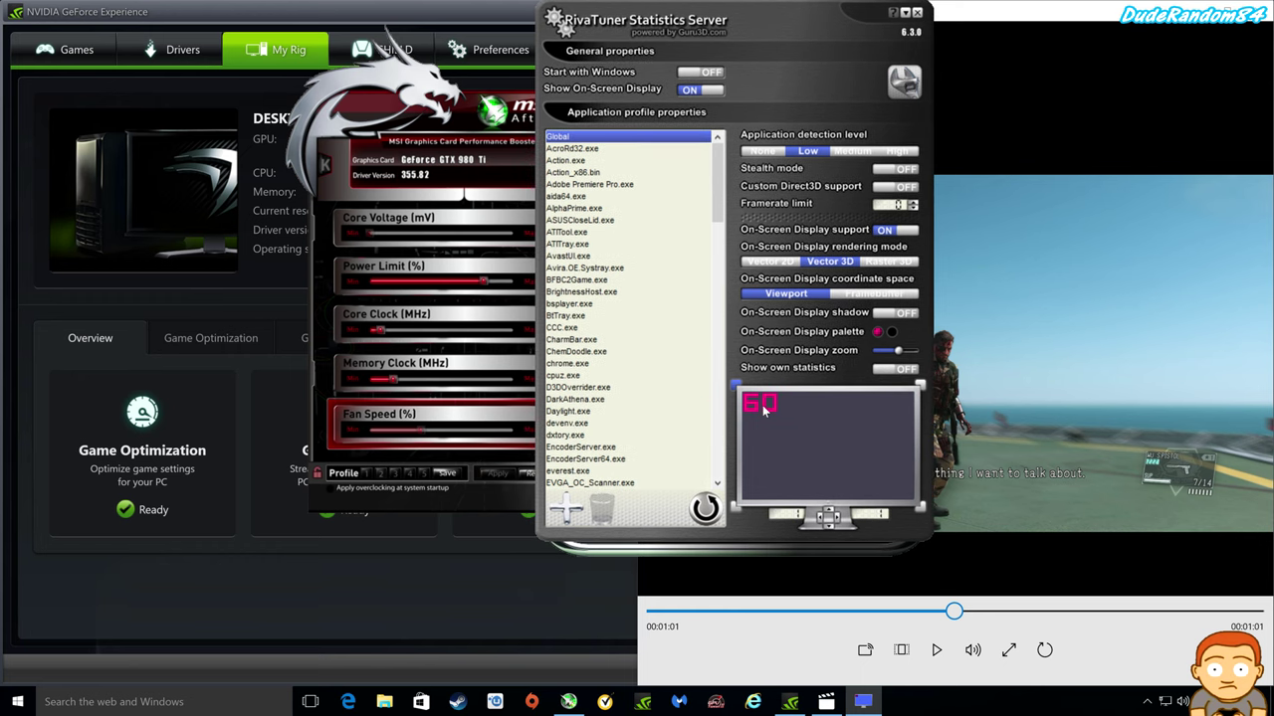
drag(762, 405, 921, 396)
click(922, 508)
click(735, 508)
click(735, 386)
Check the On-Screen Display palette and zoom controls, and set the rendering mode to Raster 3D.
click(877, 332)
click(596, 384)
mouse_move(901, 354)
mouse_down()
mouse_move(916, 351)
mouse_move(883, 353)
mouse_move(920, 352)
mouse_move(875, 354)
mouse_move(918, 354)
mouse_move(880, 356)
mouse_move(915, 354)
mouse_move(898, 356)
mouse_up()
click(881, 263)
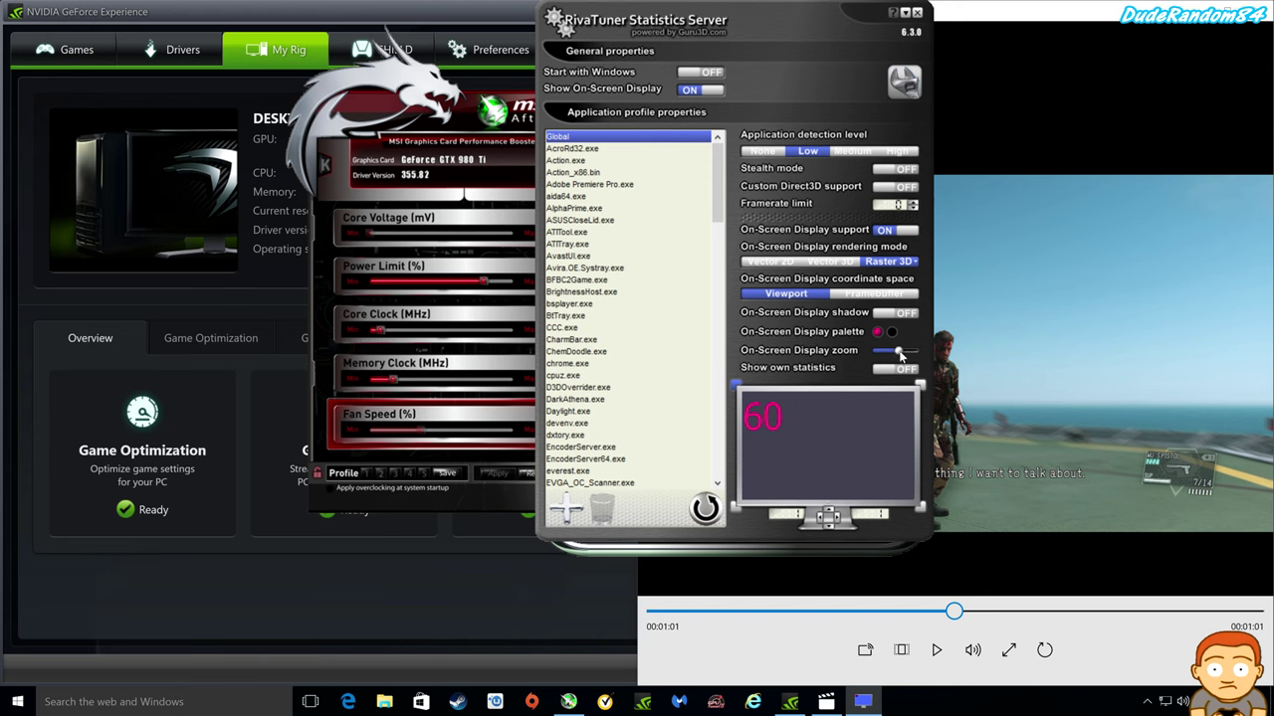
Try the maximum On-Screen Display zoom and view the Raster 3D font choices without changing the font.
drag(900, 354, 926, 351)
click(916, 262)
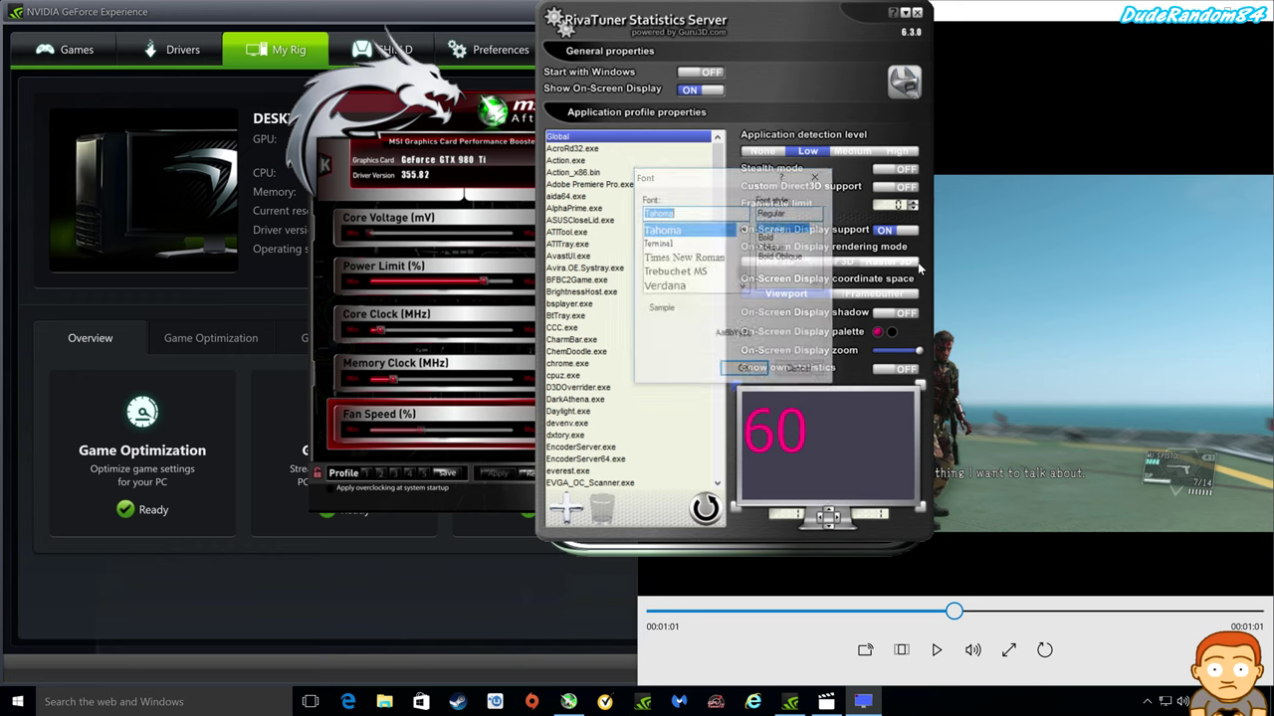
click(696, 248)
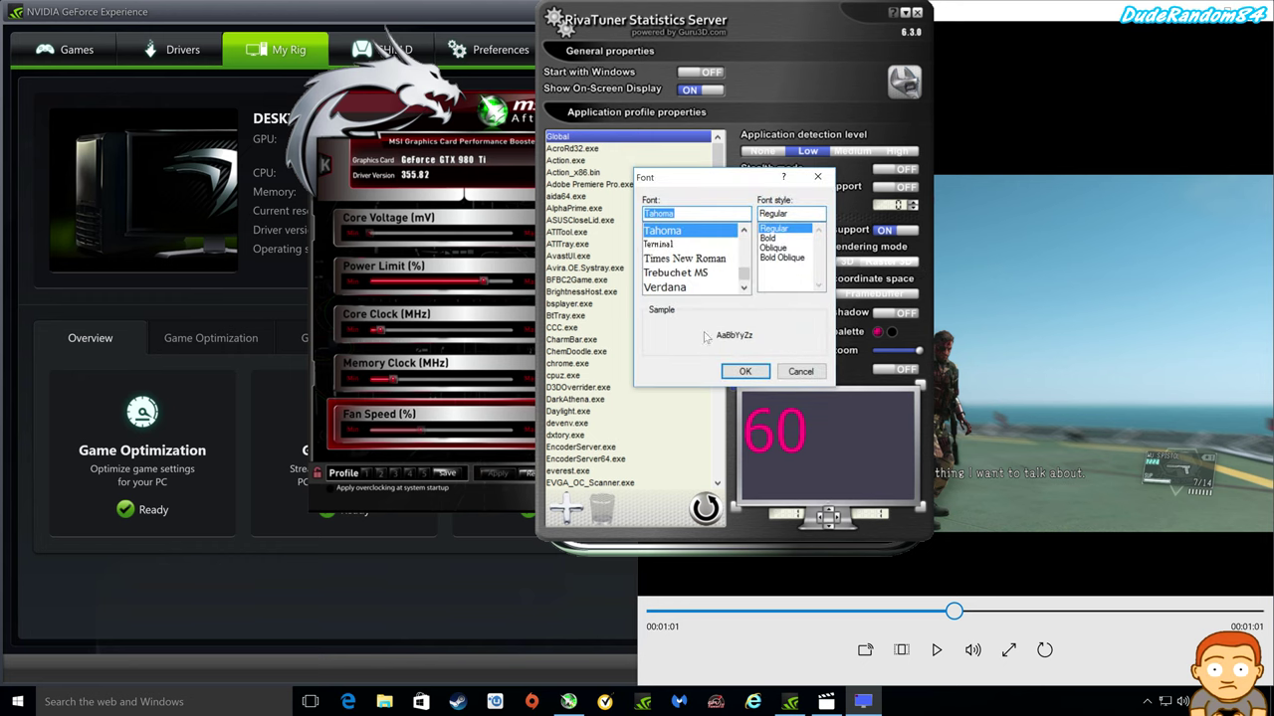
click(800, 370)
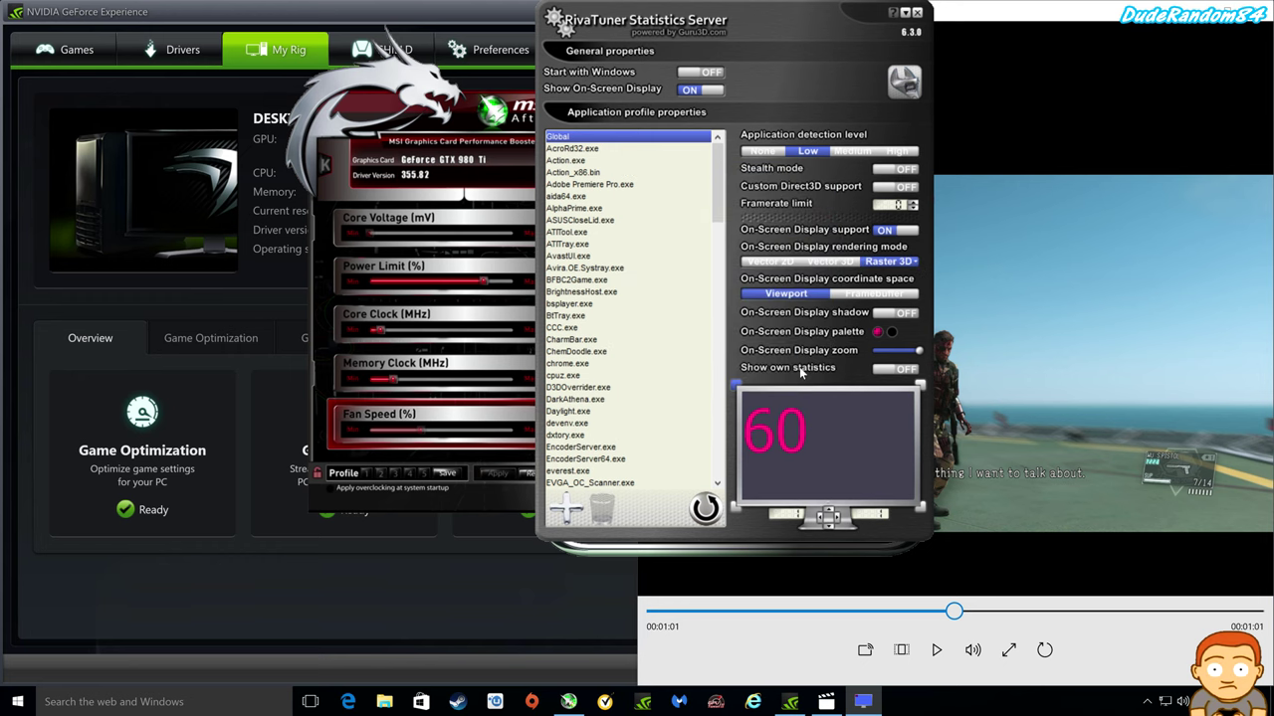
Reduce the On-Screen Display zoom to a medium size and close the RivaTuner Statistics Server window.
scroll(799, 366, down, 3)
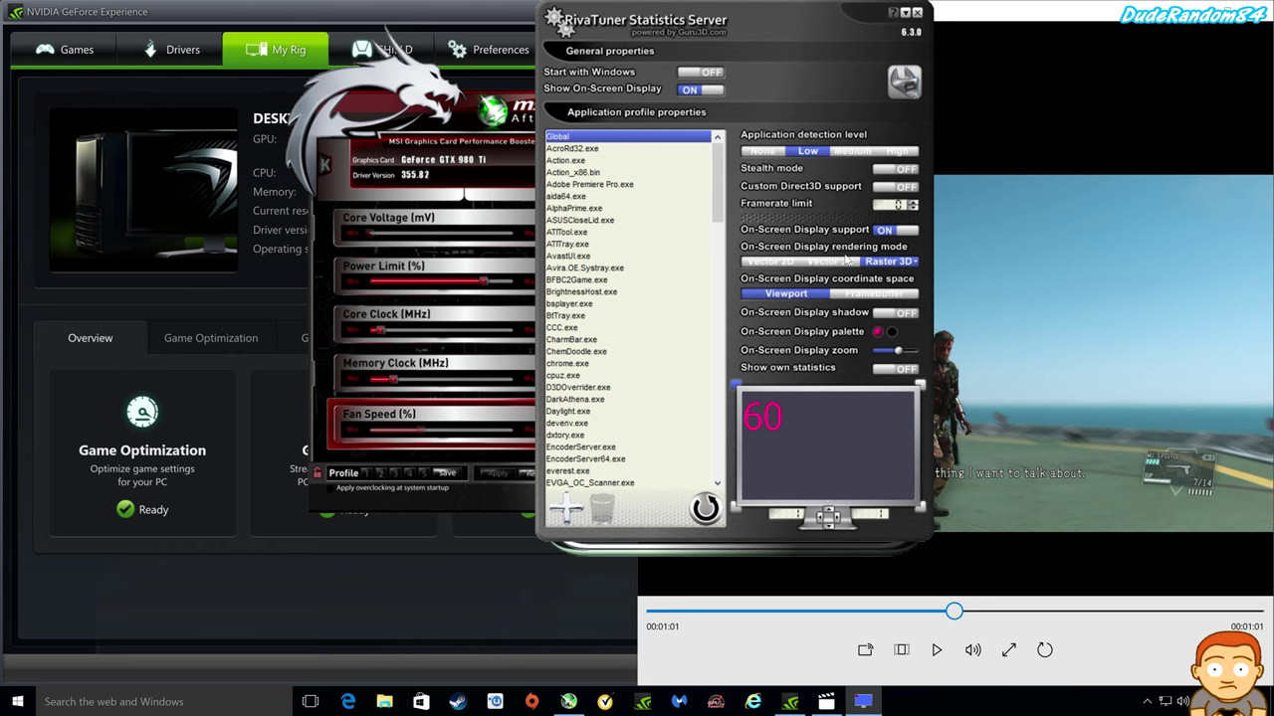
click(918, 13)
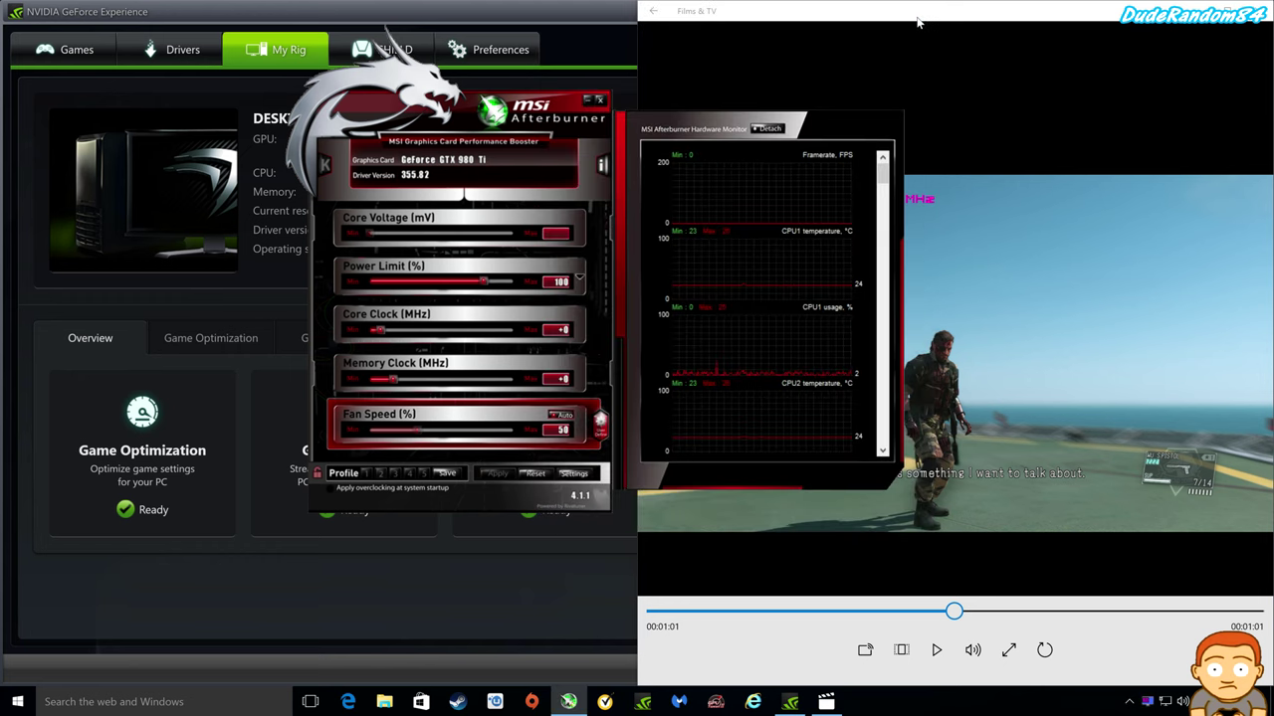